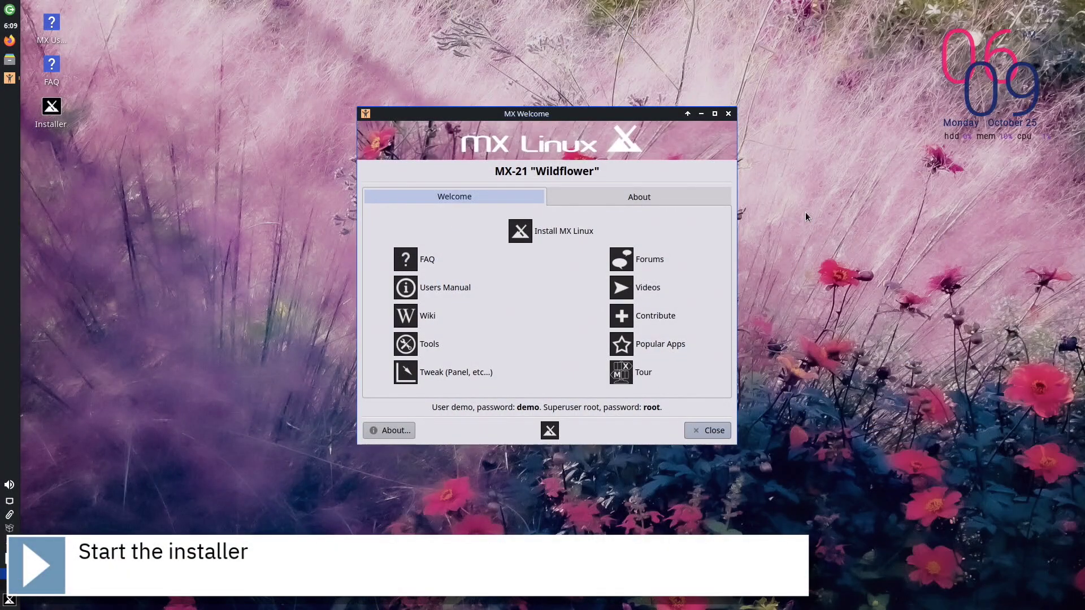
Start the MX Linux installer from the MX Welcome window.
left_click(519, 237)
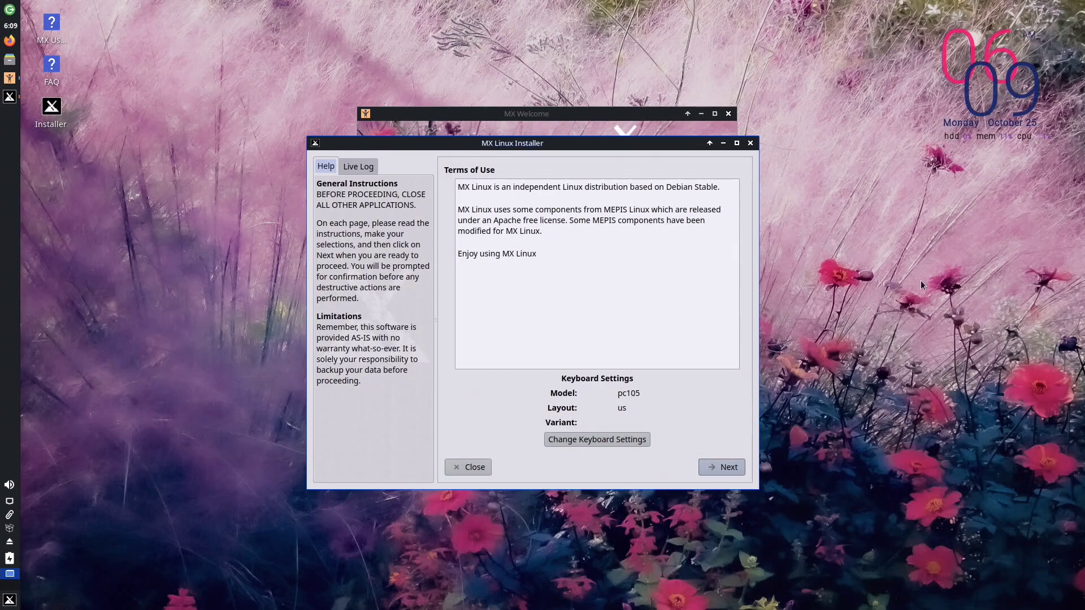
Add the Portuguese keyboard layout and remove English (US), leaving pt on pc105.
left_click(594, 440)
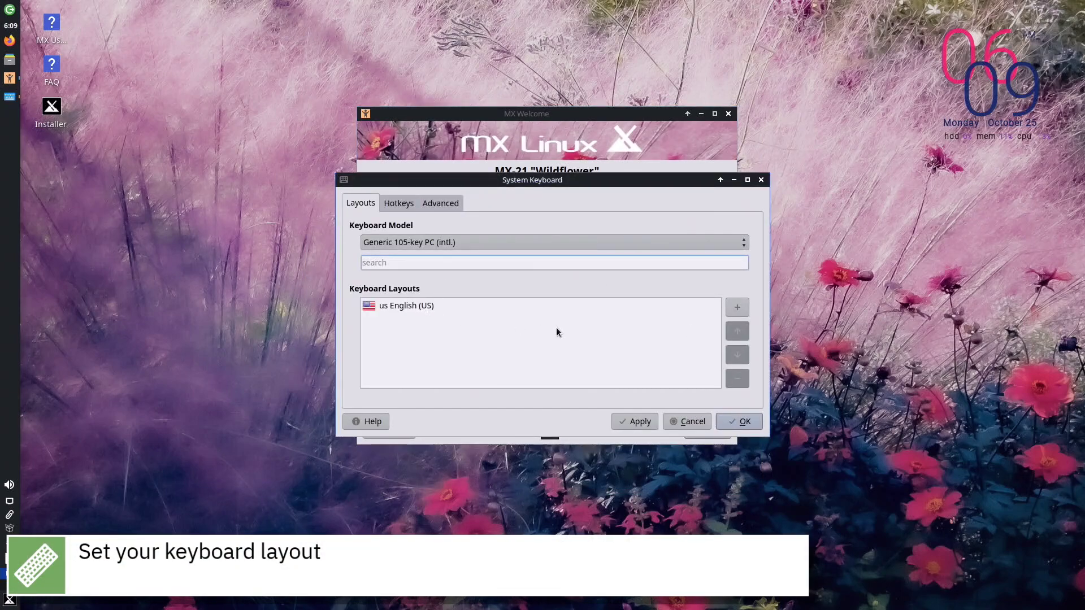
left_click(737, 308)
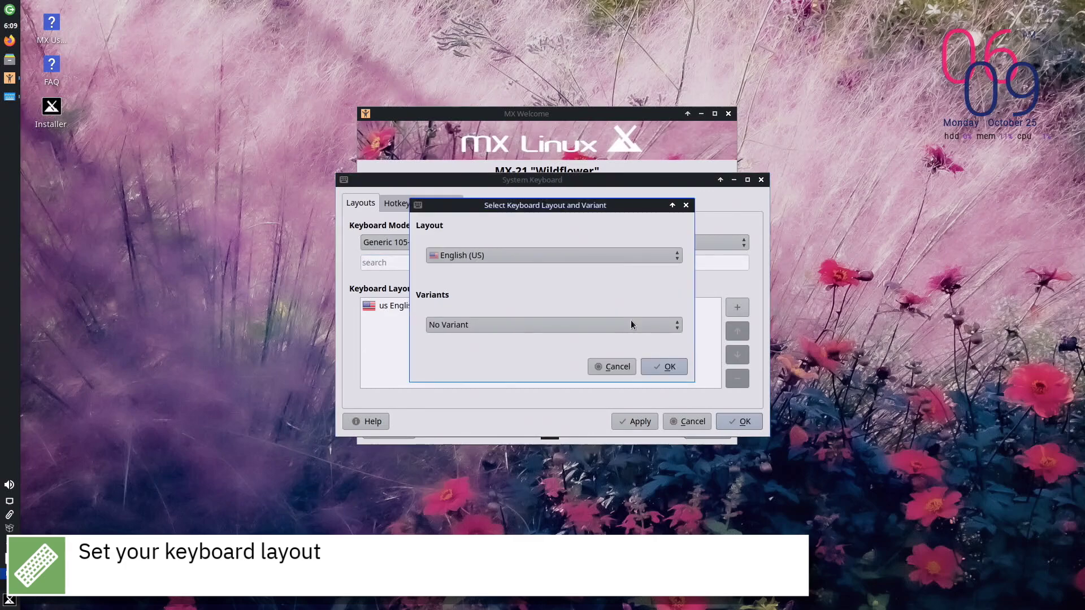
left_click(535, 256)
scroll(535, 258, "down", 4)
scroll(535, 258, "down", 5)
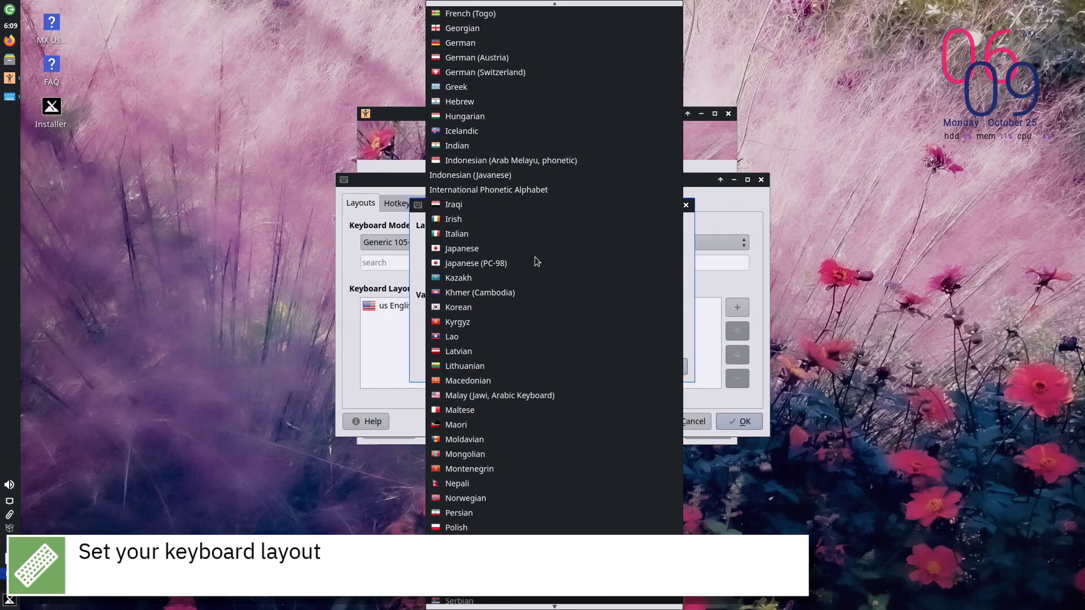
scroll(535, 261, "down", 3)
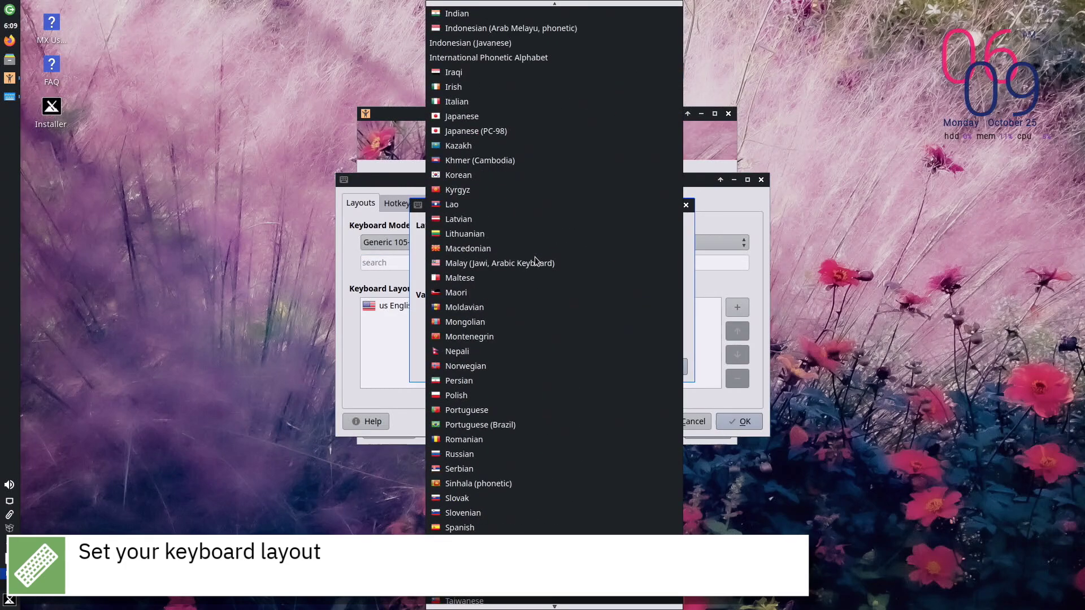
left_click(540, 410)
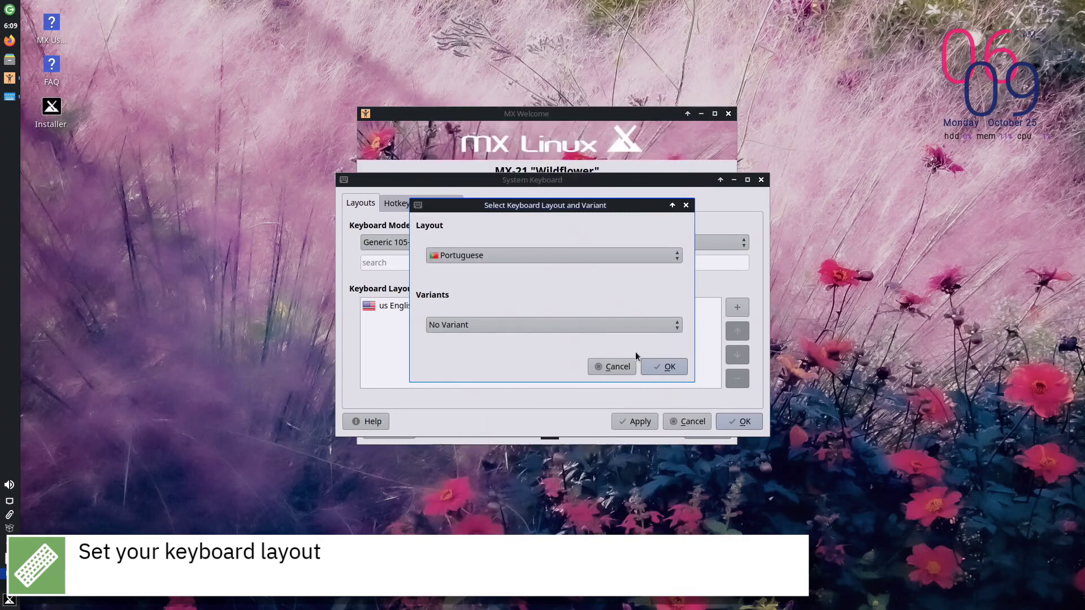
left_click(661, 365)
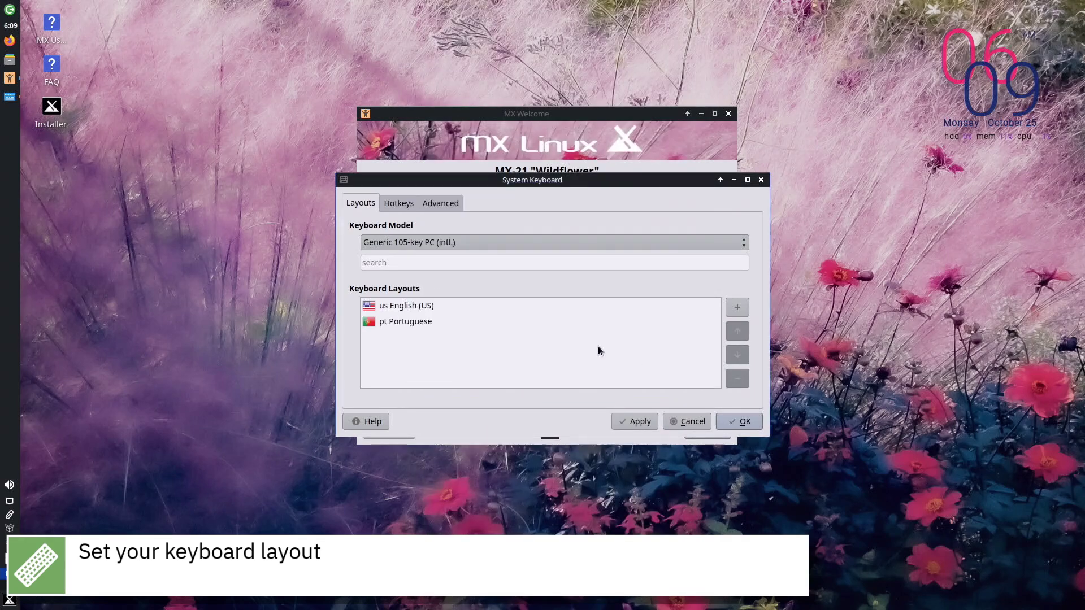
left_click(445, 307)
left_click(737, 378)
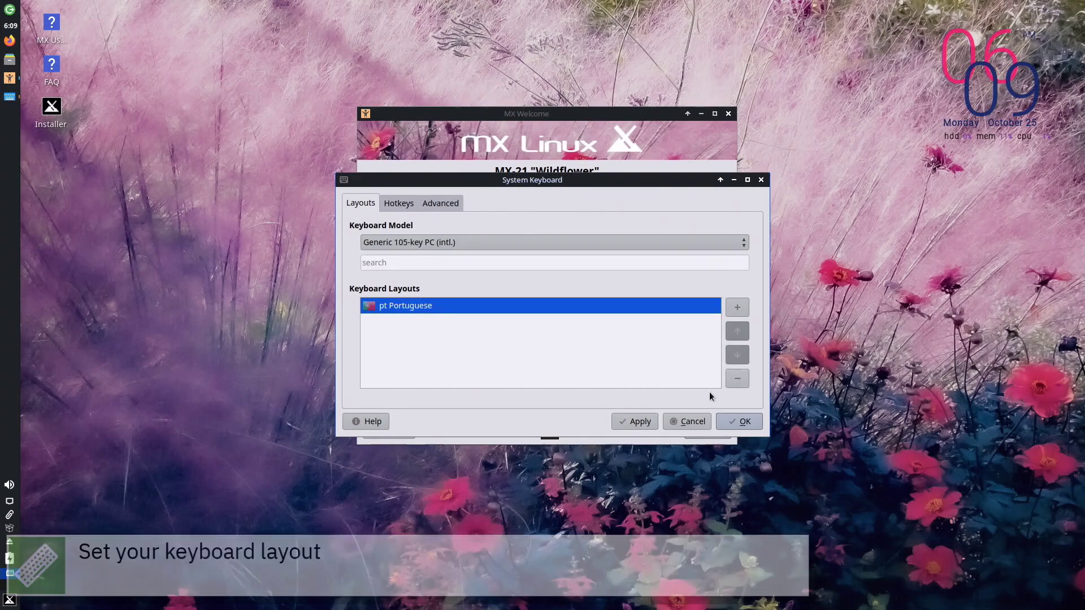
left_click(729, 421)
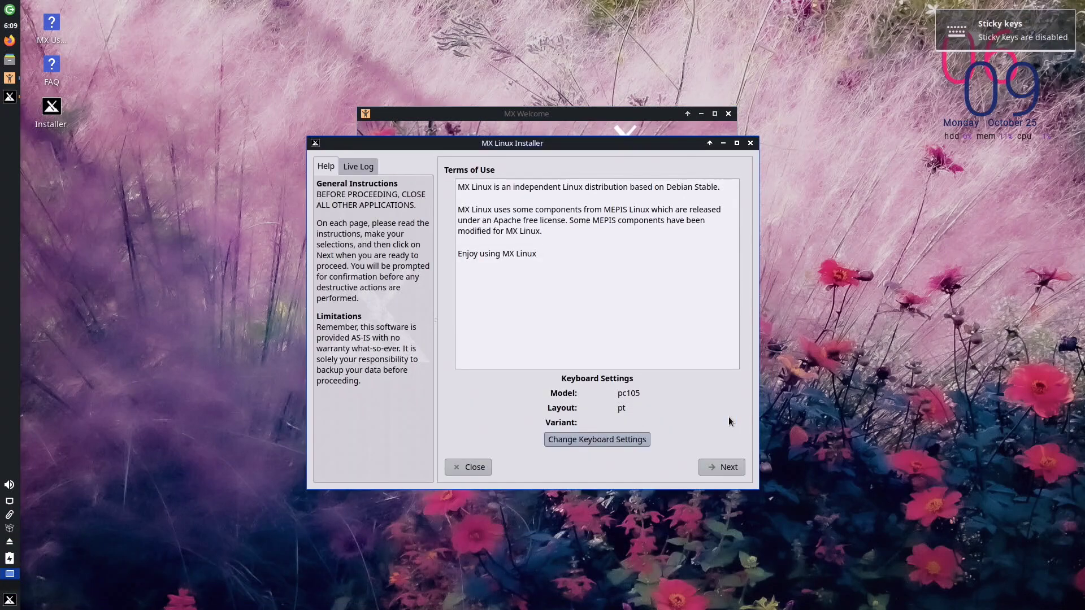
Choose 'Regular install using the entire disk' on sda and confirm formatting it.
left_click(729, 467)
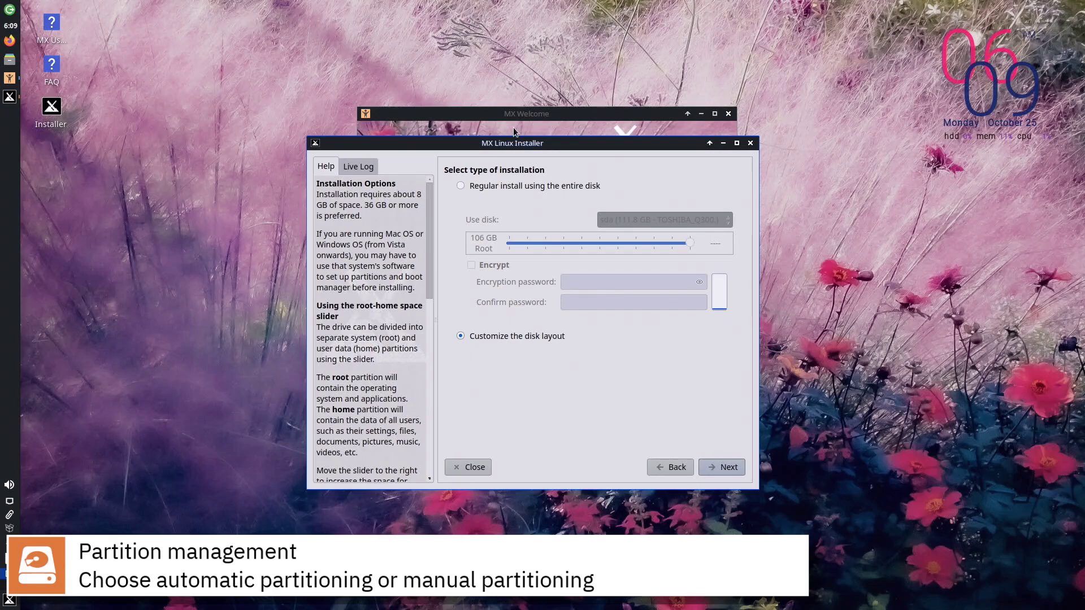
left_click(463, 185)
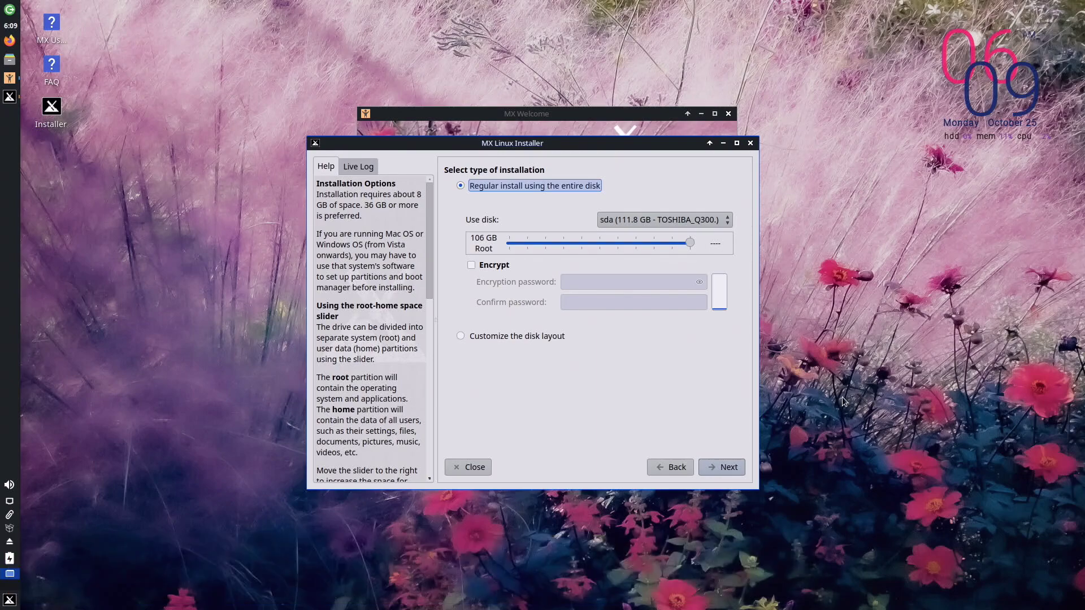
left_click(740, 467)
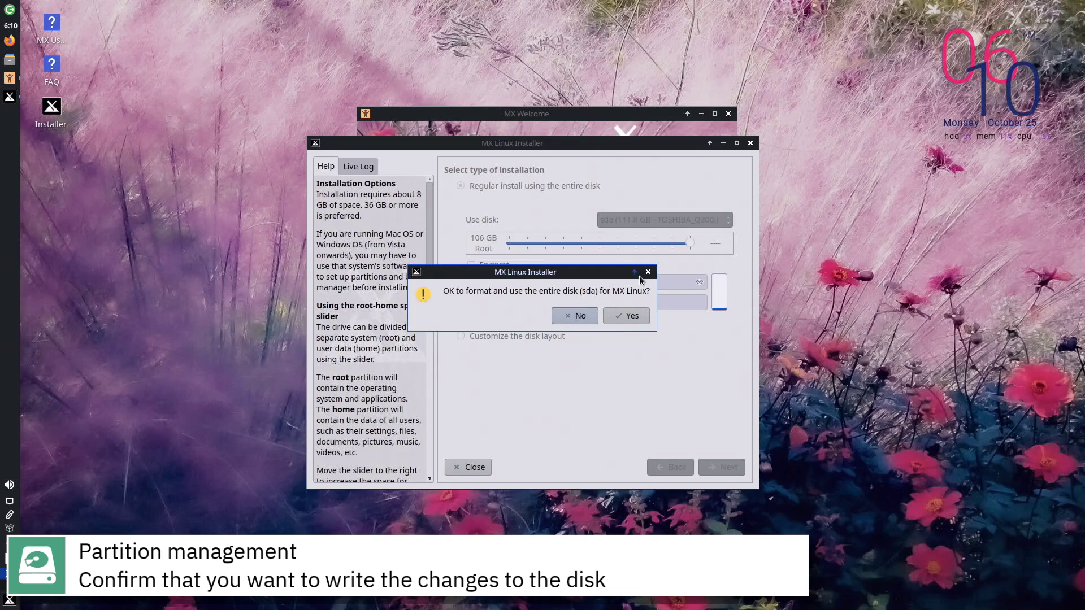
left_click(624, 317)
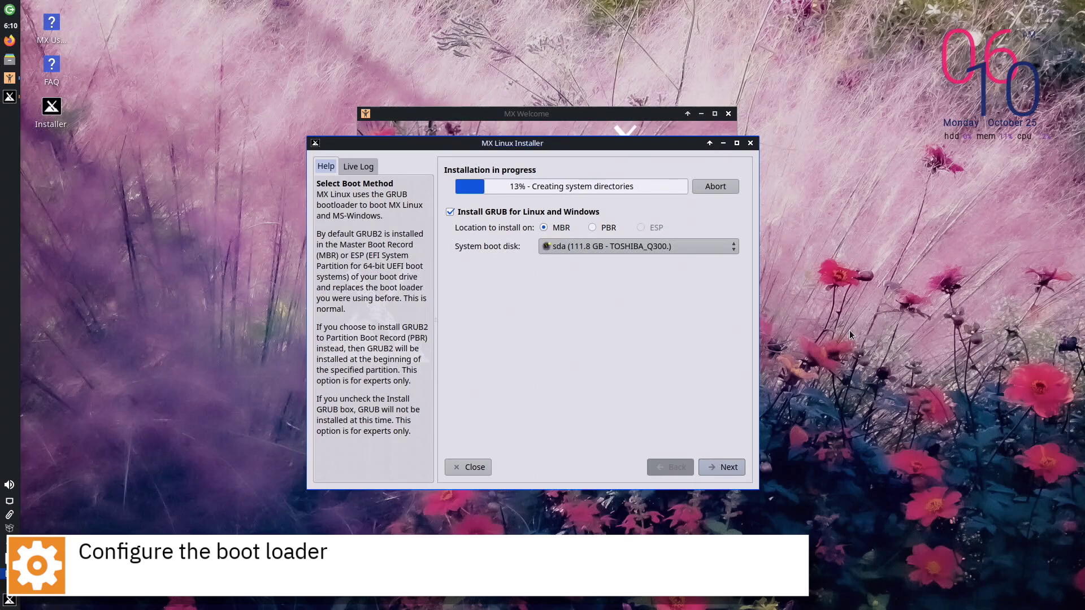
Accept the default GRUB boot loader on the MBR of sda.
left_click(731, 467)
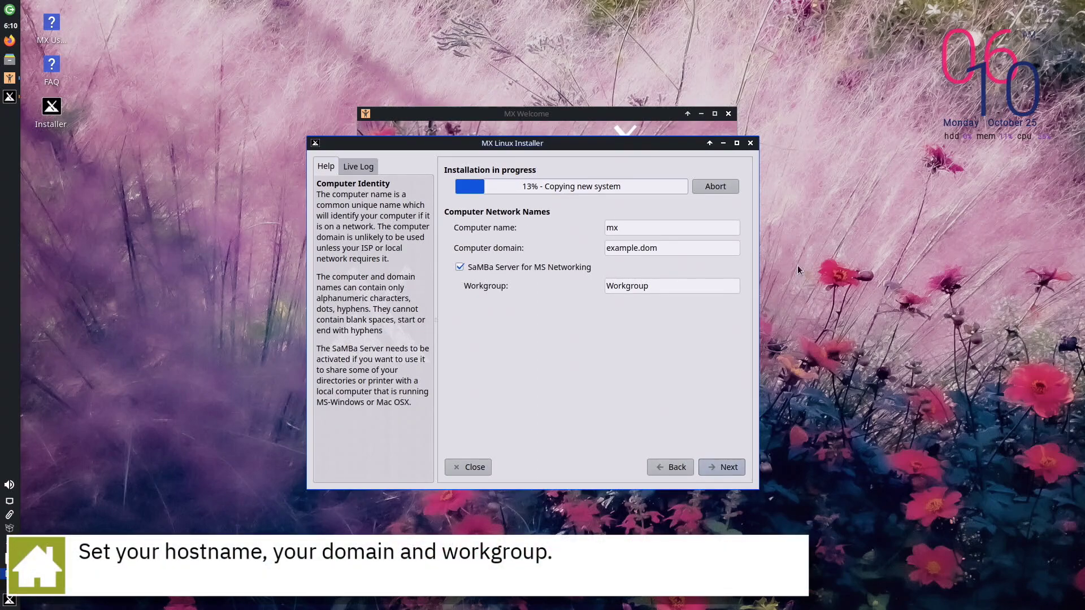
Replace the computer name mx with rin.
double_click(659, 228)
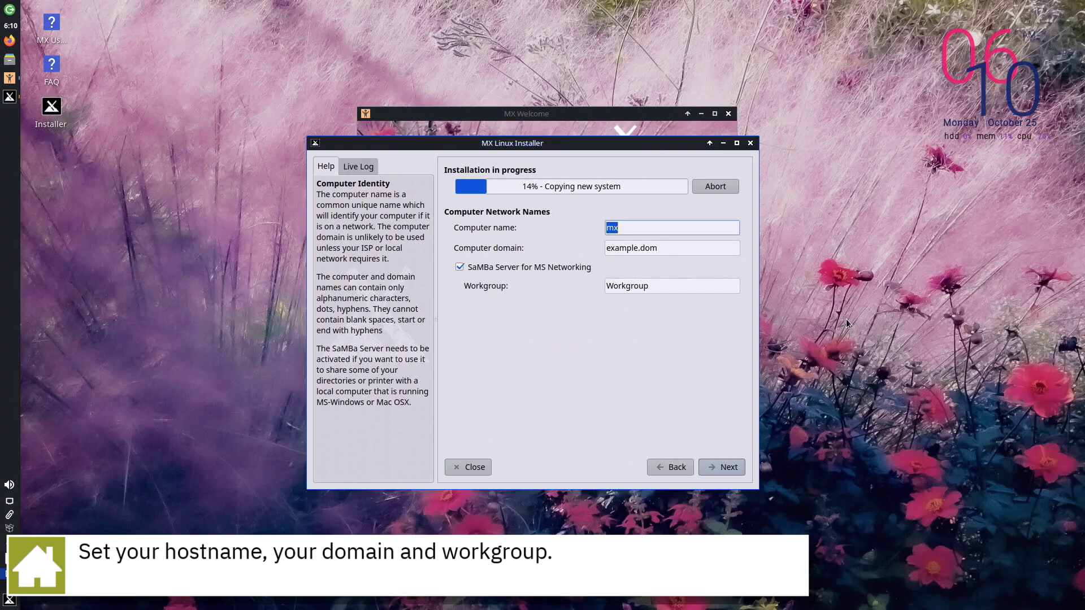
type("rin")
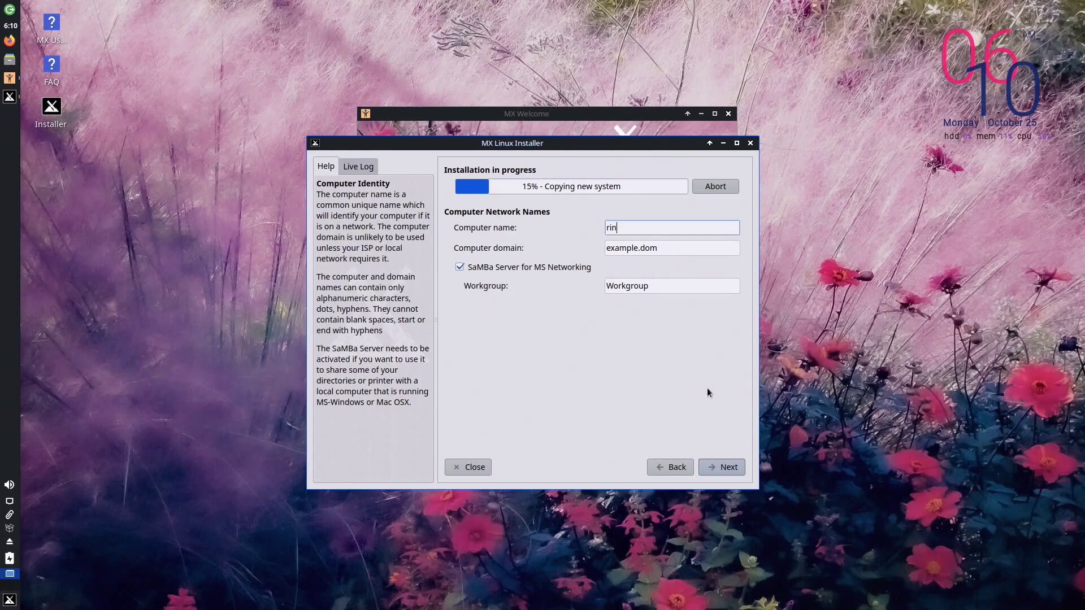
Choose locale United Kingdom - British English and timezone Europe/London.
left_click(720, 468)
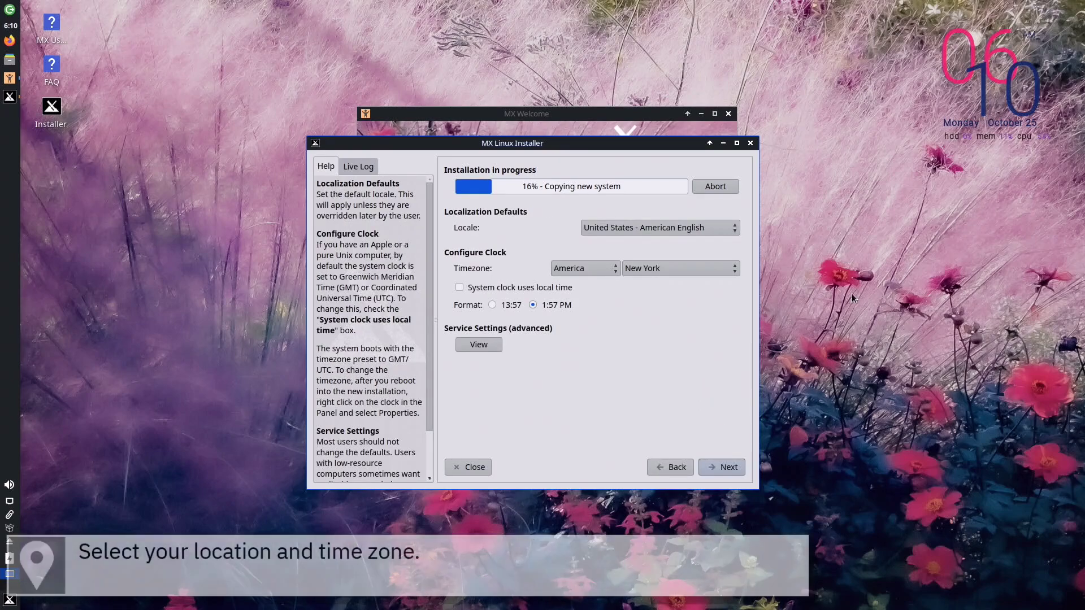
left_click(661, 227)
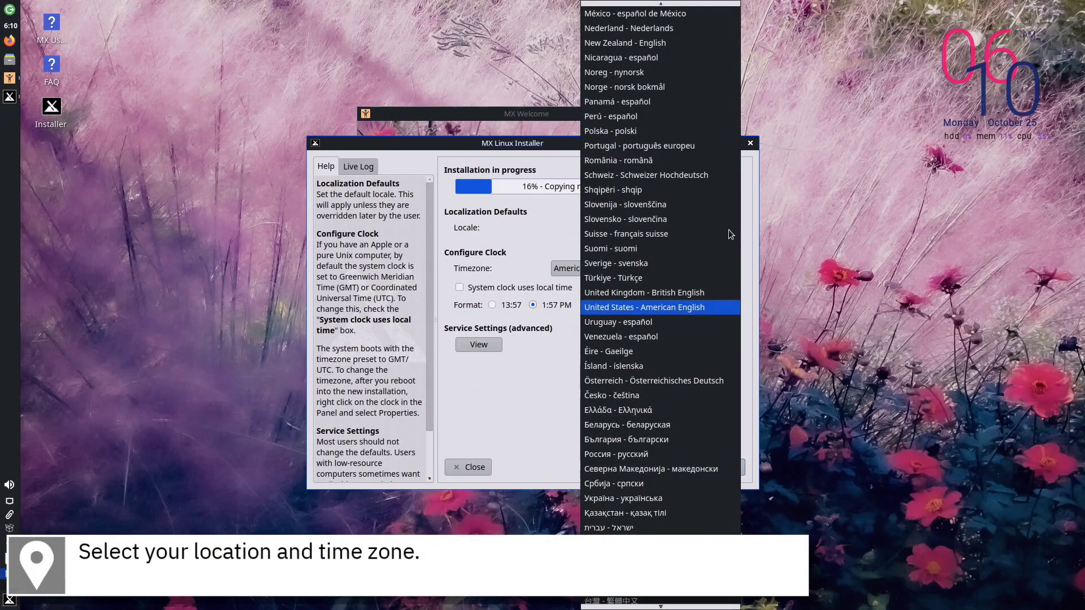
left_click(691, 291)
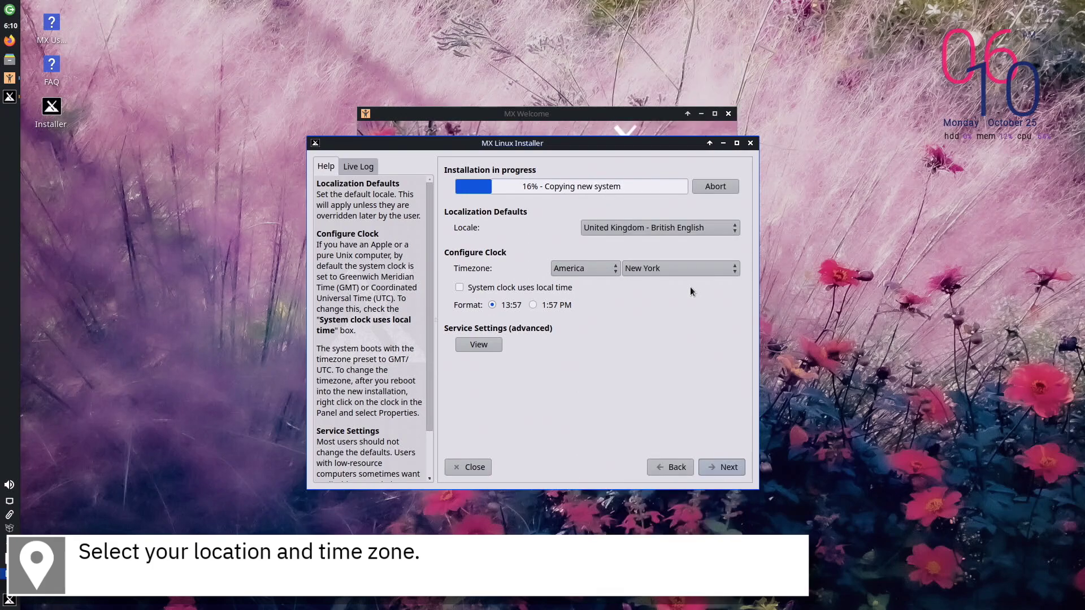
left_click(610, 269)
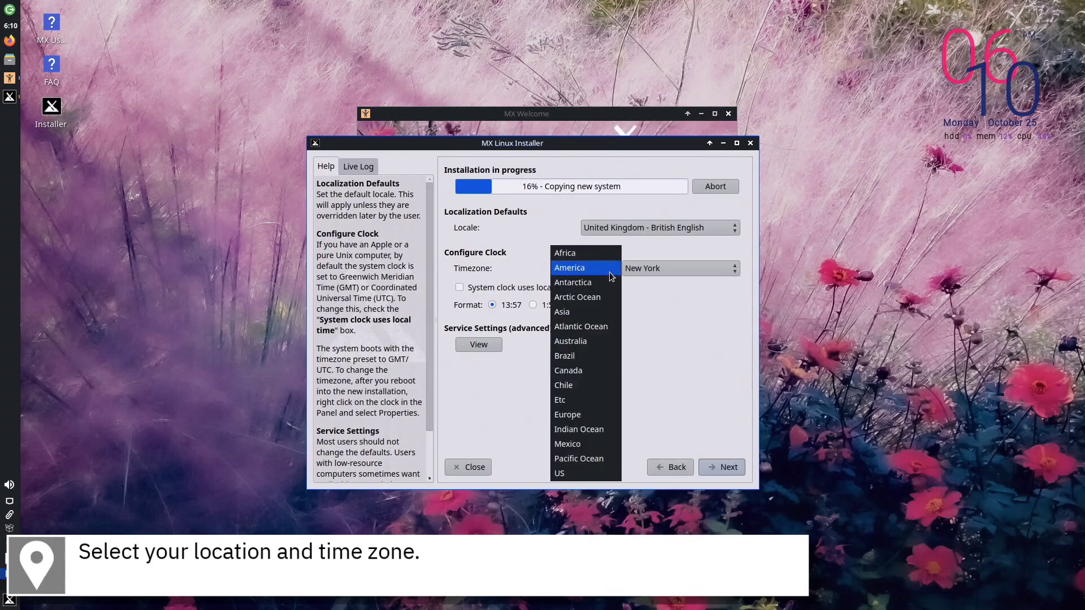
left_click(585, 413)
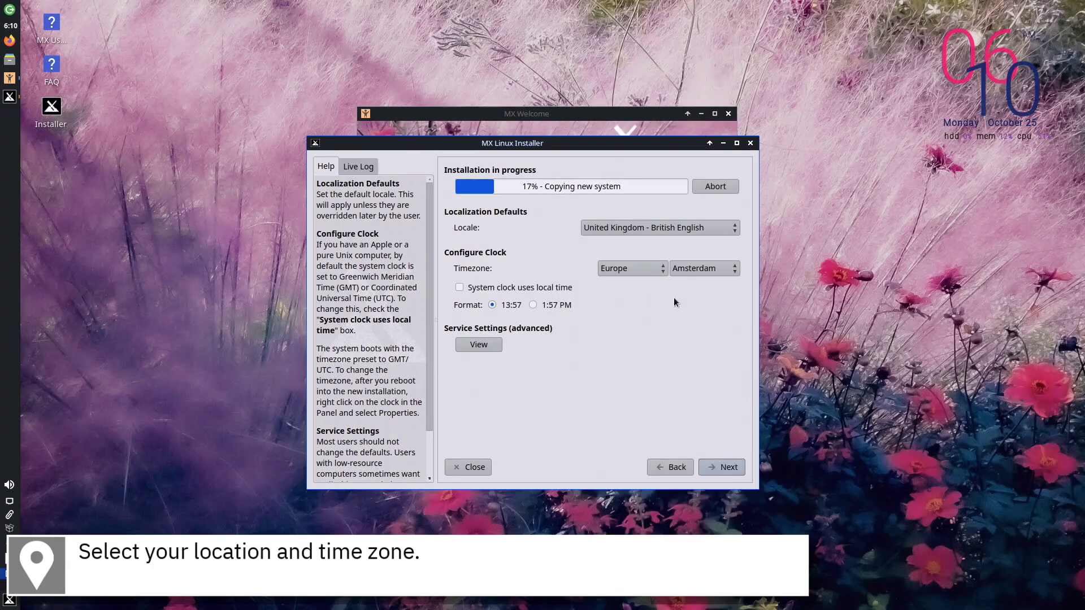
left_click(702, 270)
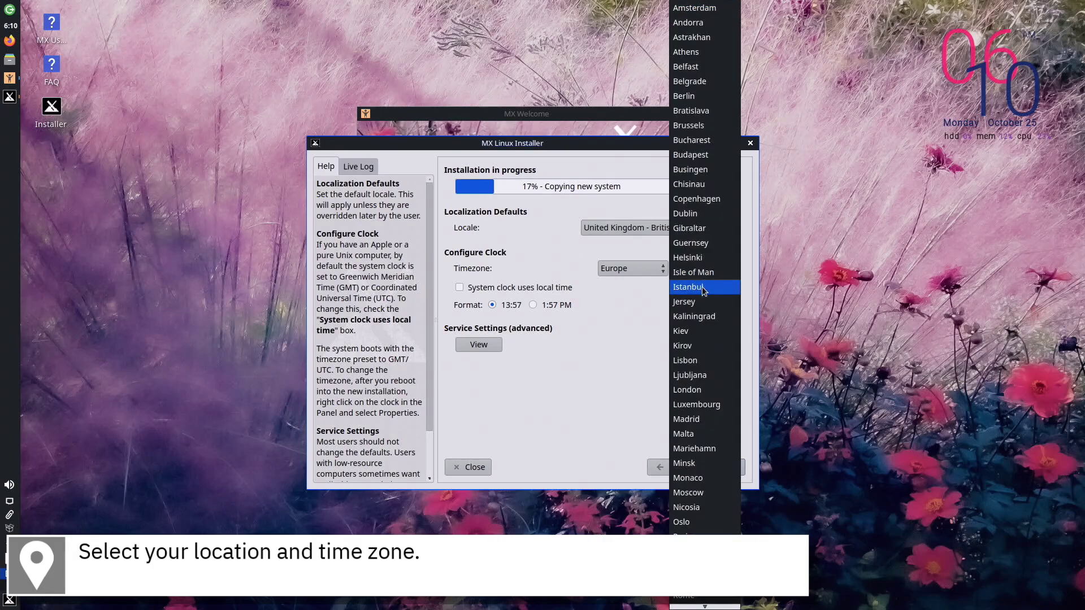
left_click(711, 389)
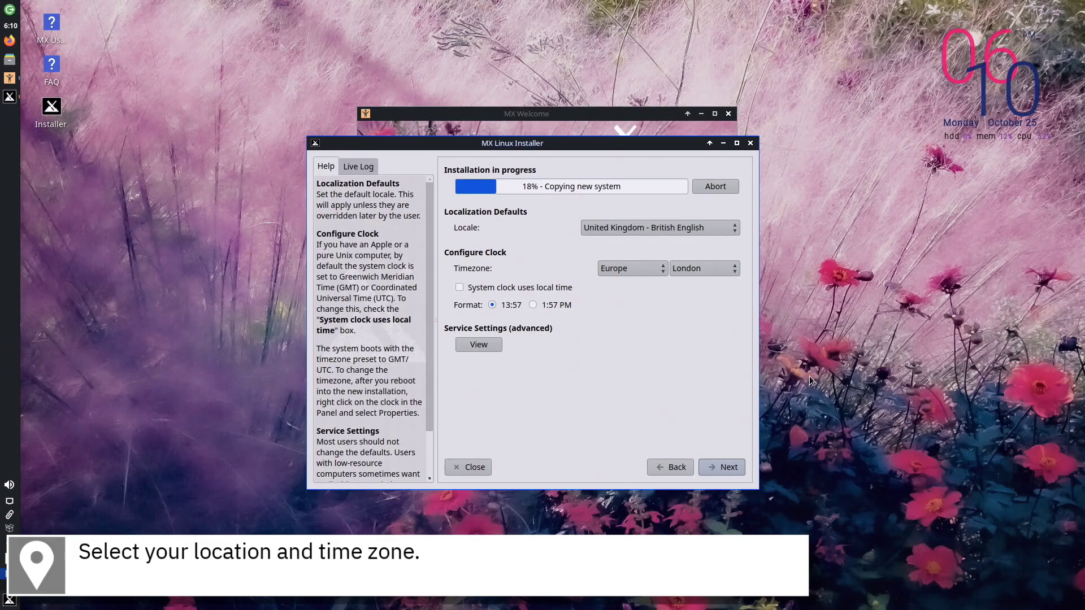
left_click(724, 468)
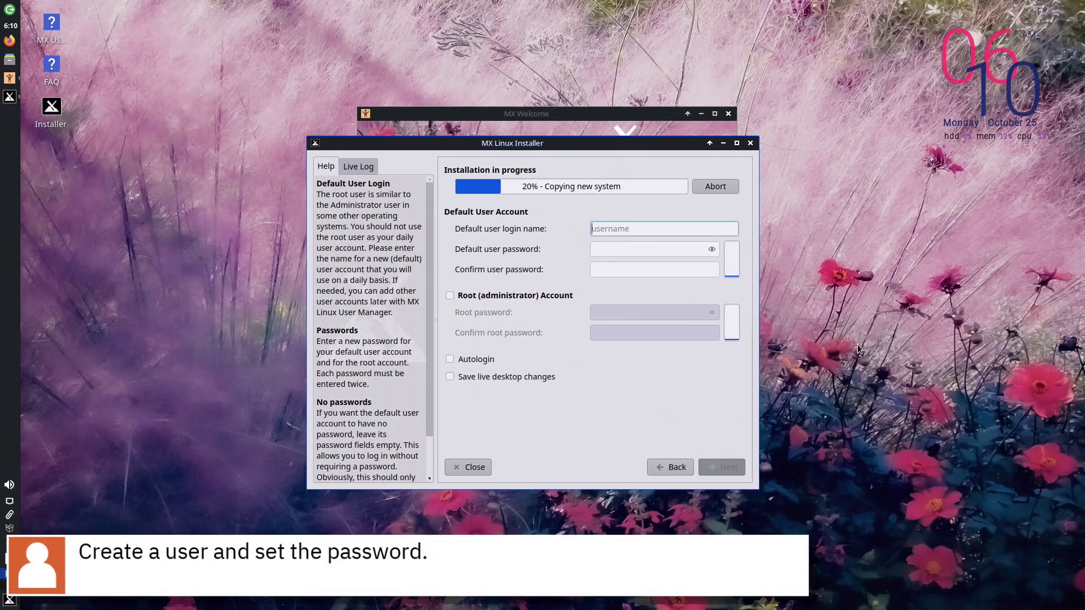
type("riba")
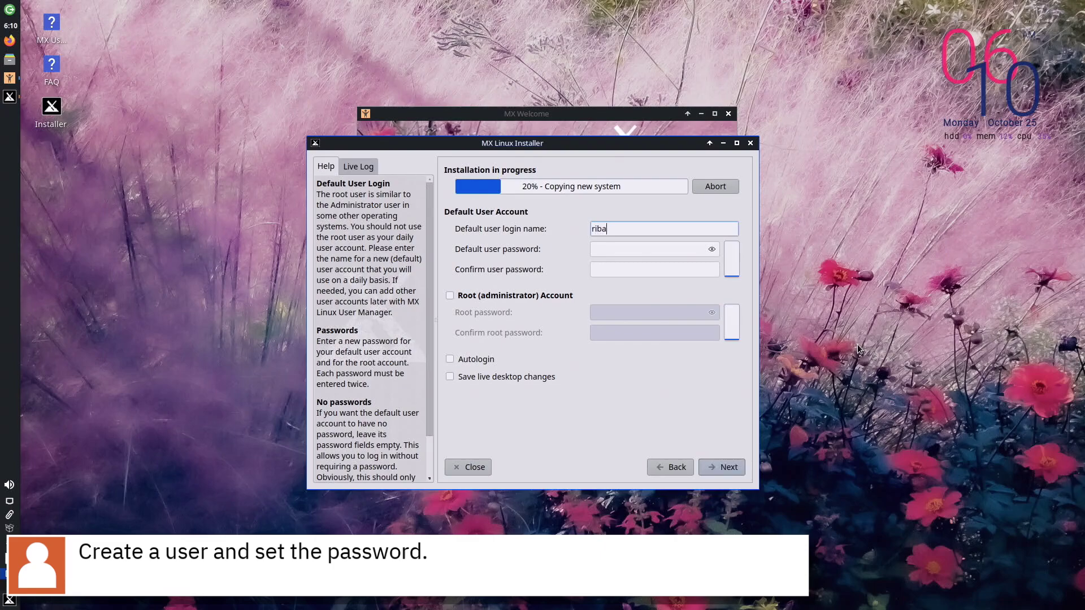
type("linux")
Create user ribalinux with a confirmed password and enable the root account.
key("Tab")
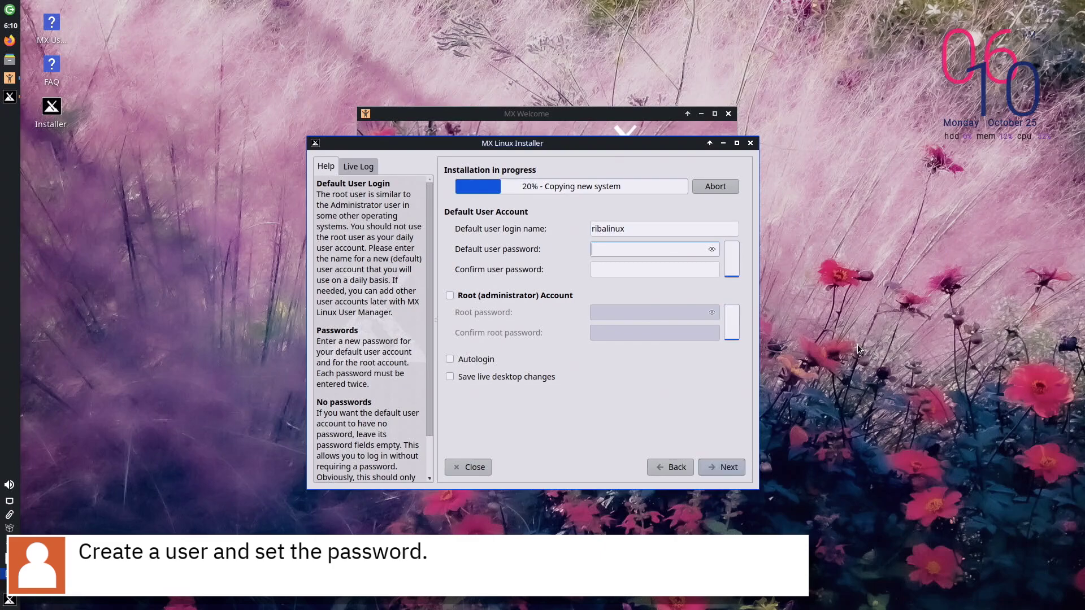
type("••••••")
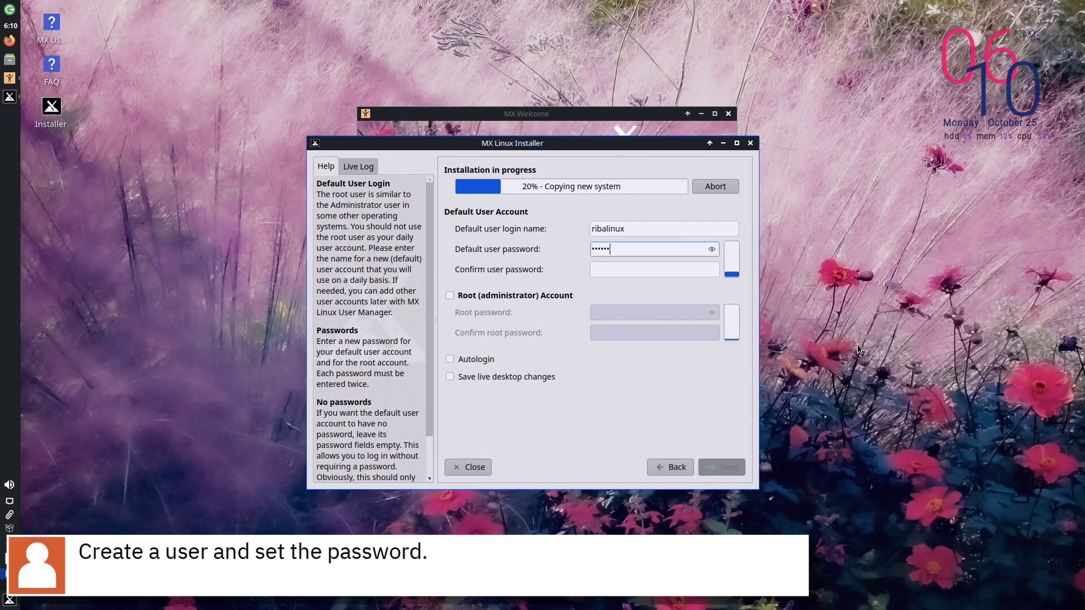
type("••")
key("Tab")
type("••")
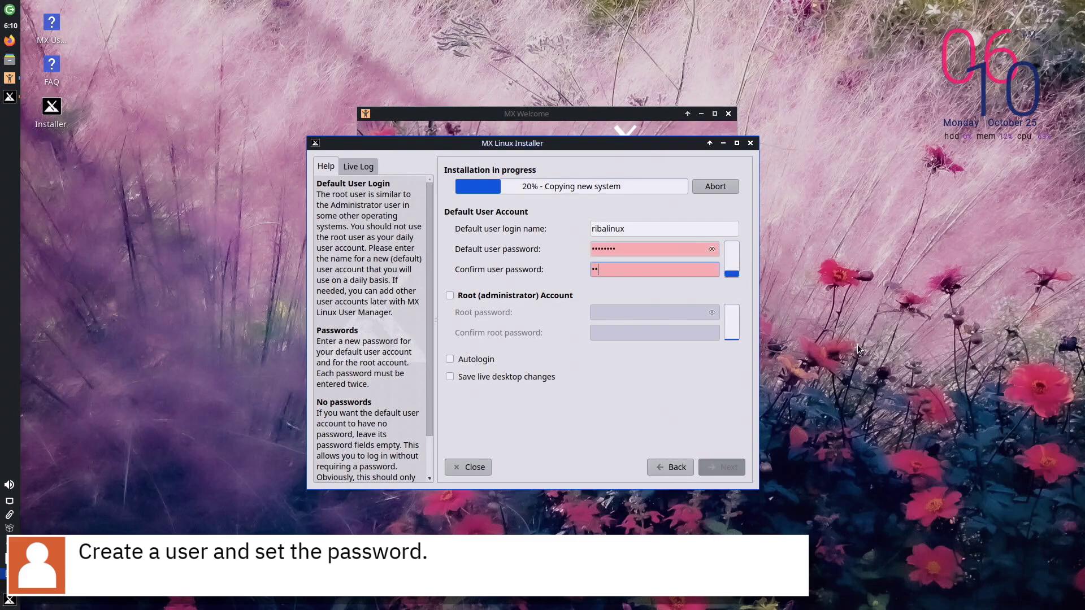
type("••••••")
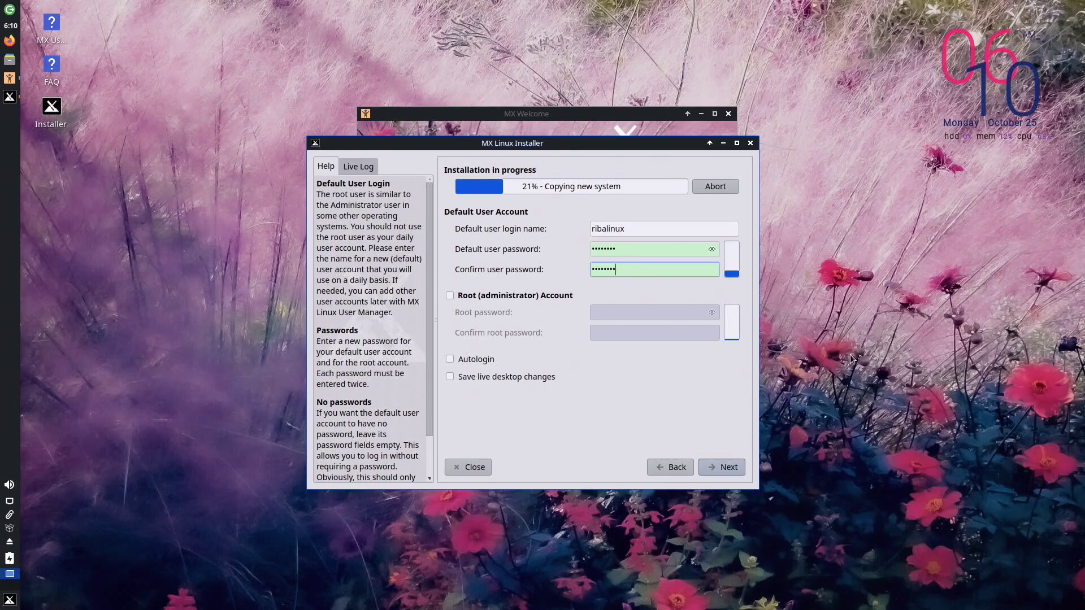
left_click(482, 296)
Enter the root password and confirm it with a matching entry.
left_click(618, 311)
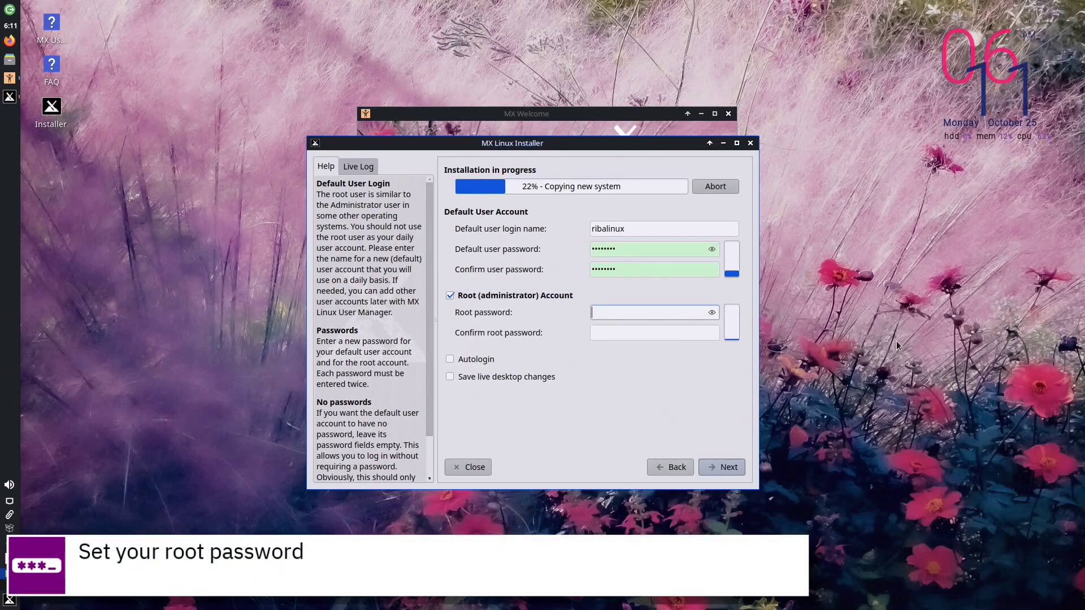
type("••••••••")
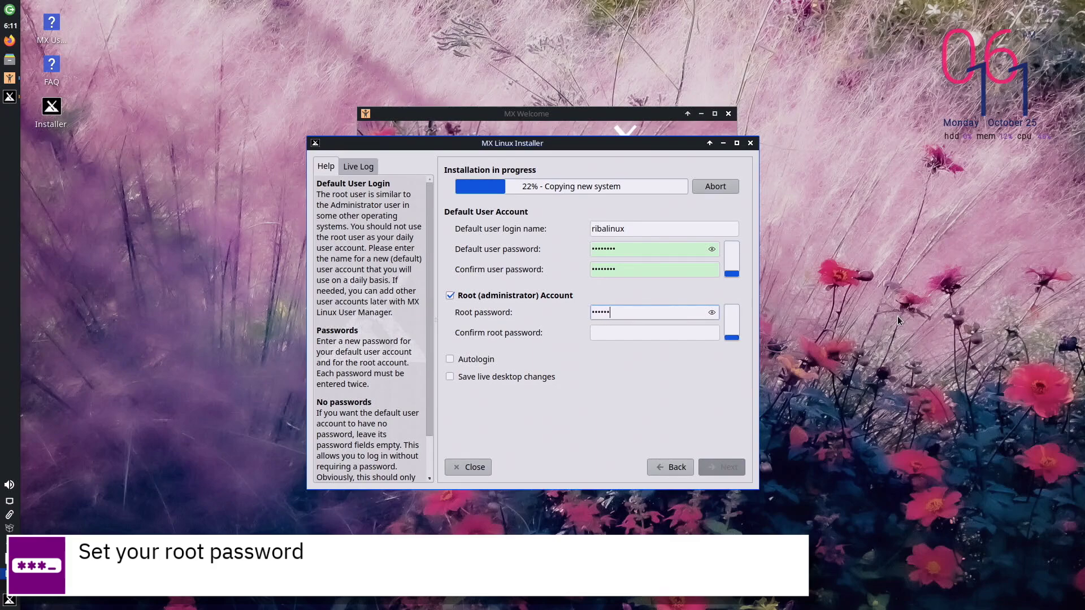
key("Tab")
type("••••••••")
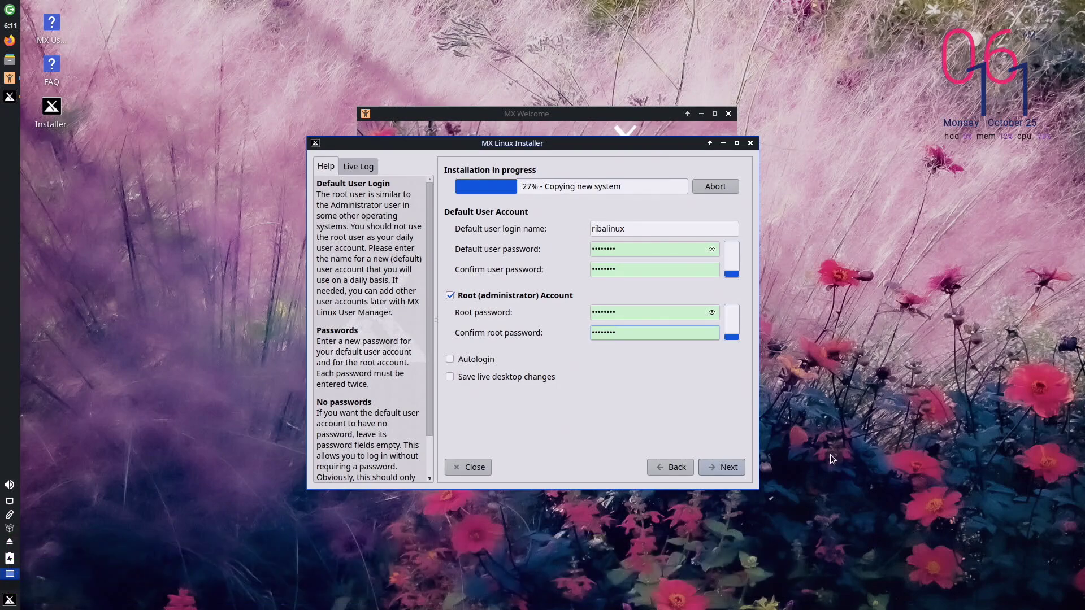
left_click(730, 466)
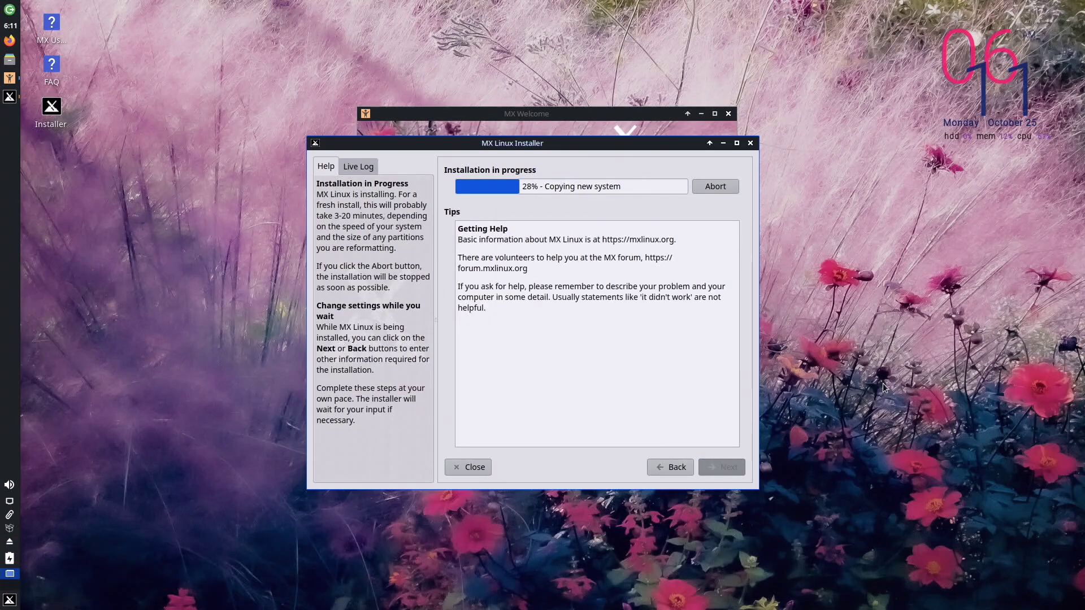